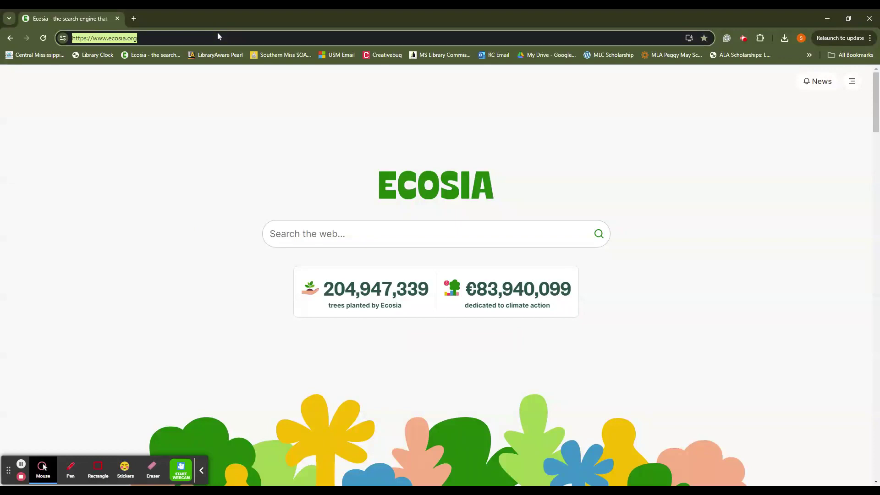
{"action": "type", "text": "www.c"}
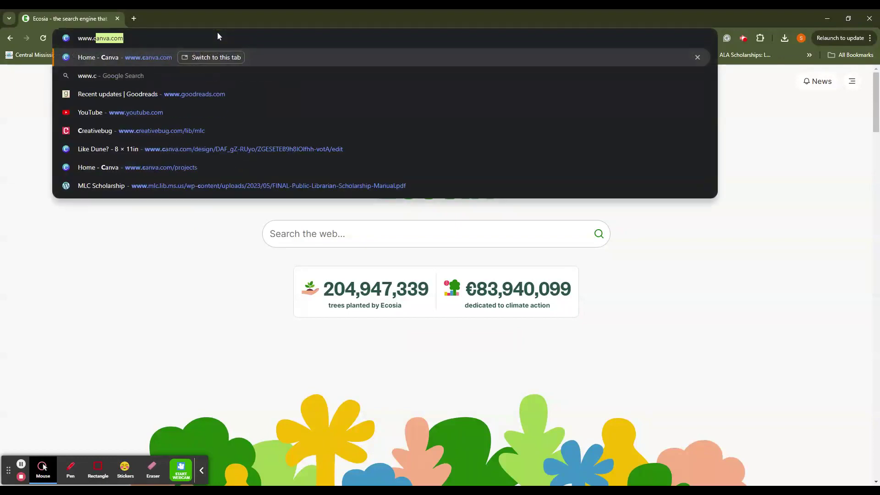
{"action": "type", "text": "mrls.lib"}
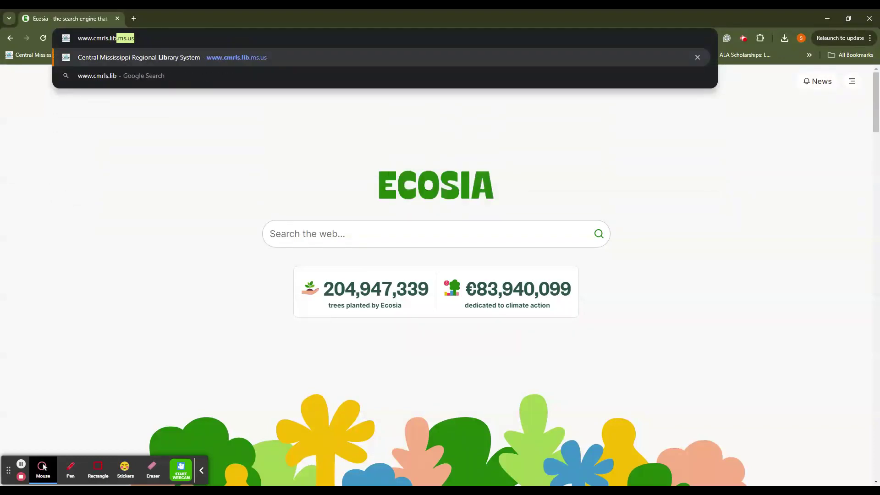
{"action": "type", "text": ".ms.us"}
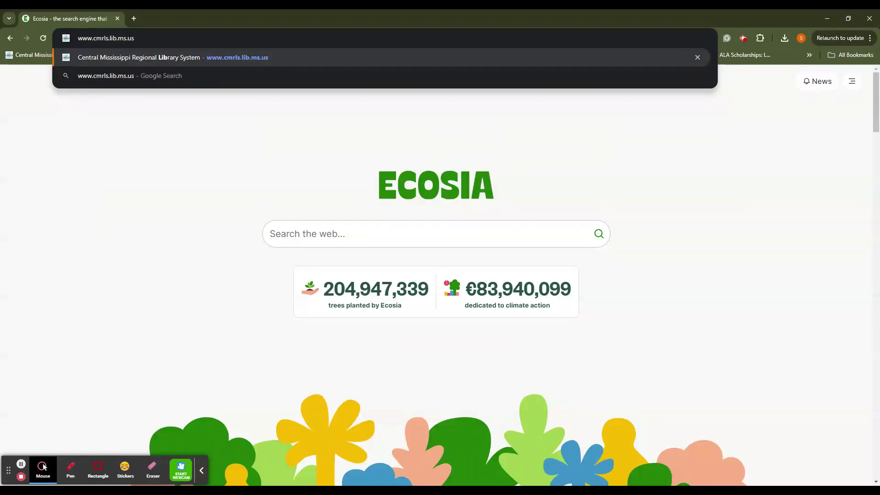
{"action": "key", "text": "Return"}
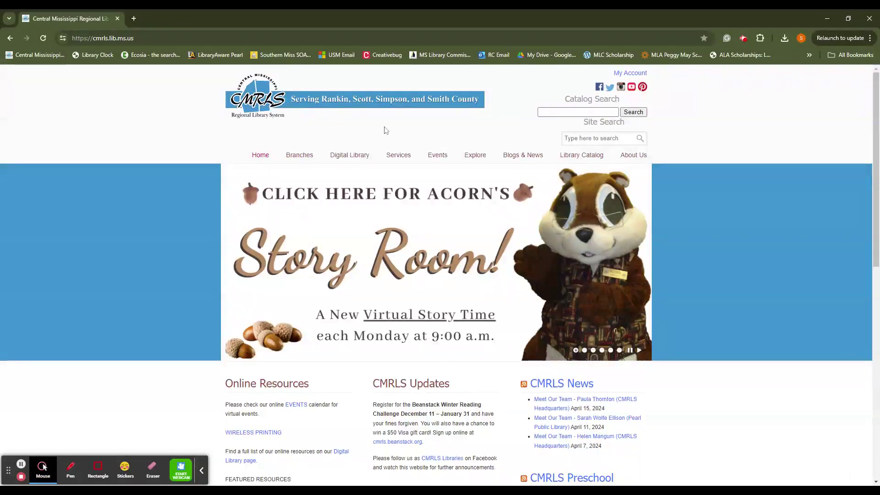
- Open MAGNOLIA from the Virtual Reference Collection in the library's Digital Library section
{"action": "mouse_move", "coordinate": [360, 160]}
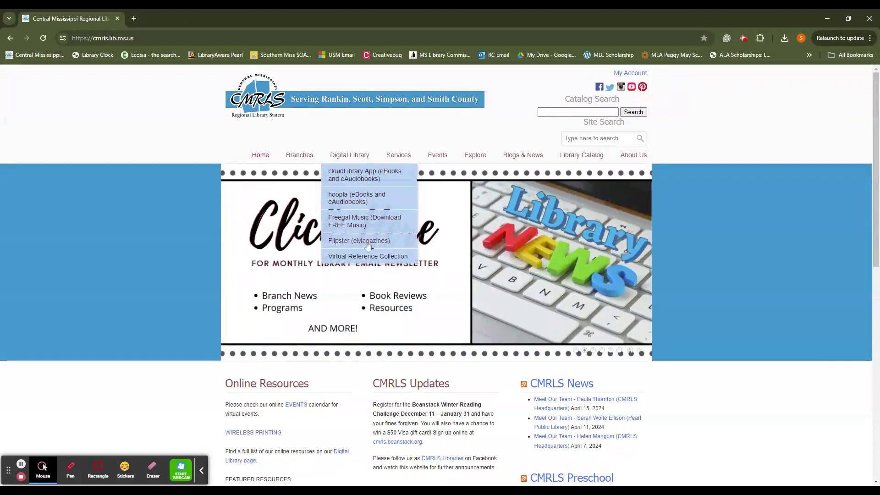
{"action": "mouse_move", "coordinate": [367, 257]}
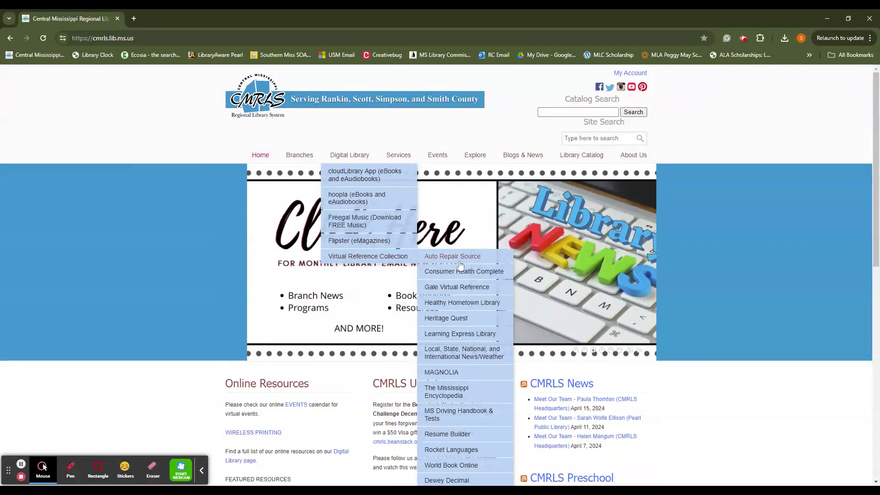
{"action": "left_click", "coordinate": [453, 373]}
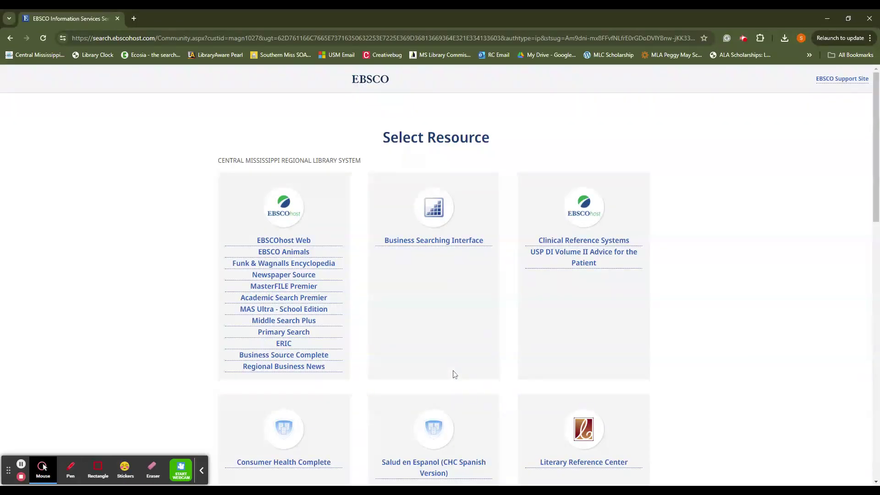
- Open the Academic Search Premier database from the EBSCO resource list and search it for "feminism"
{"action": "scroll", "coordinate": [654, 290], "scroll_direction": "down", "scroll_amount": 5}
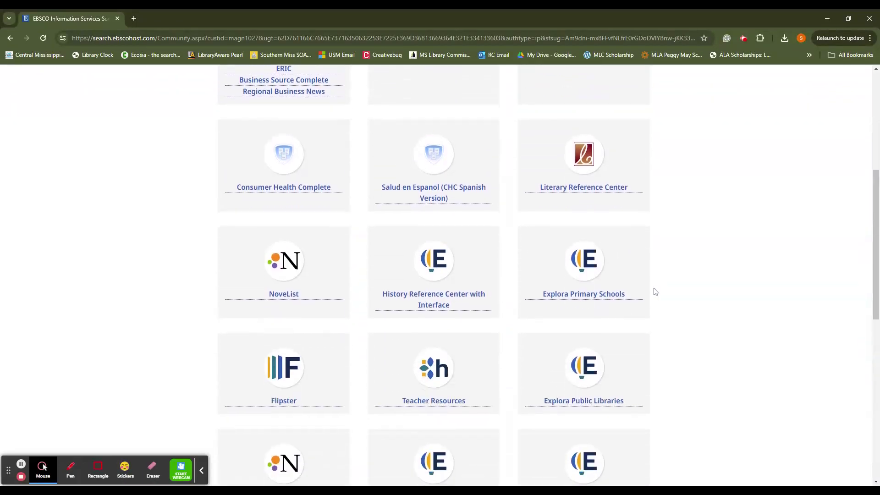
{"action": "scroll", "coordinate": [655, 292], "scroll_direction": "down", "scroll_amount": 10}
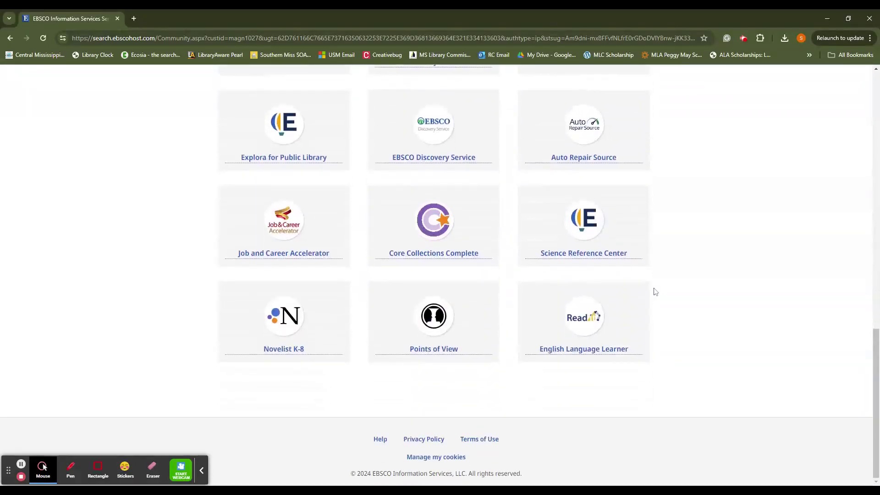
{"action": "scroll", "coordinate": [655, 292], "scroll_direction": "up", "scroll_amount": 15}
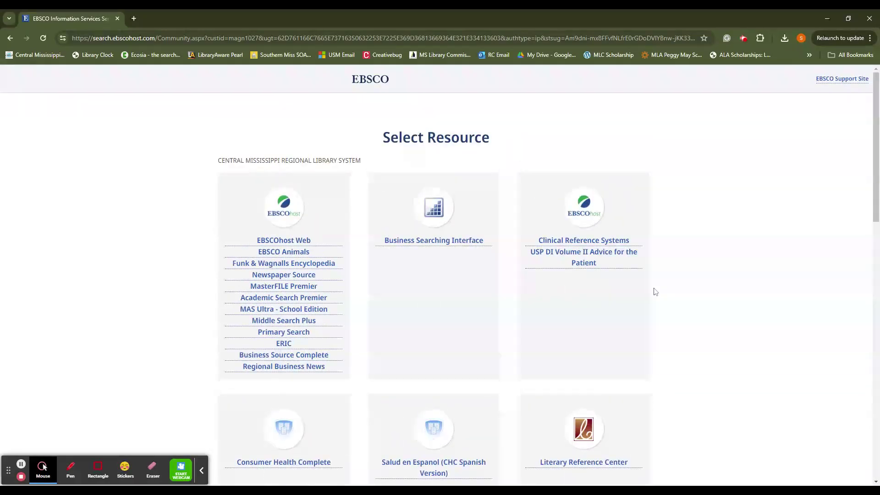
{"action": "left_click", "coordinate": [290, 300]}
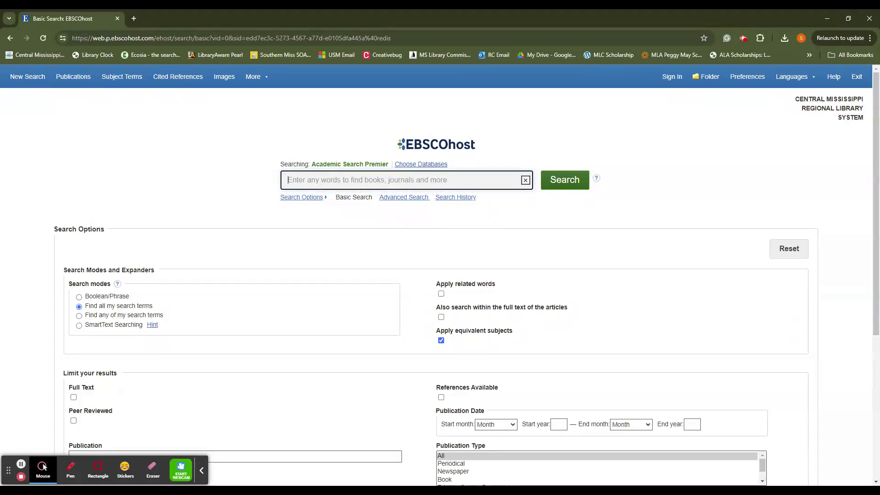
{"action": "type", "text": "feminism"}
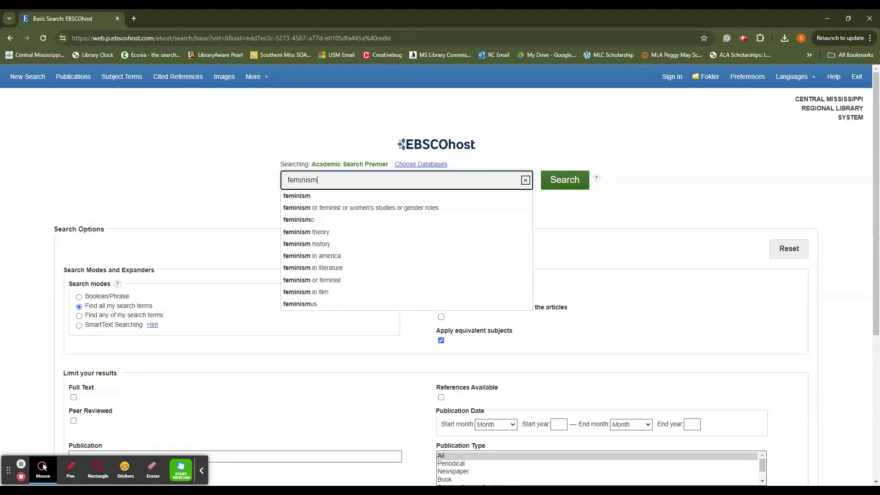
{"action": "key", "text": "Return"}
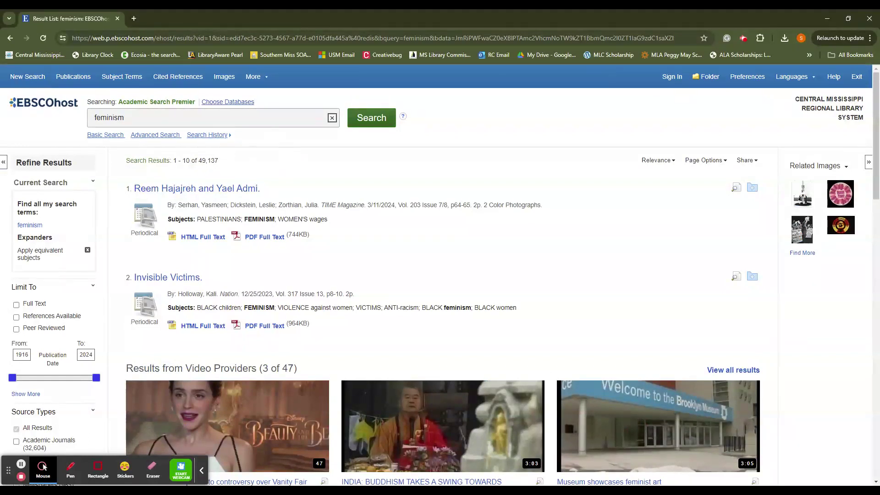
- Run an advanced search for "feminism mary wollstonecraft" using the Boolean/Phrase search mode
{"action": "left_click", "coordinate": [162, 139]}
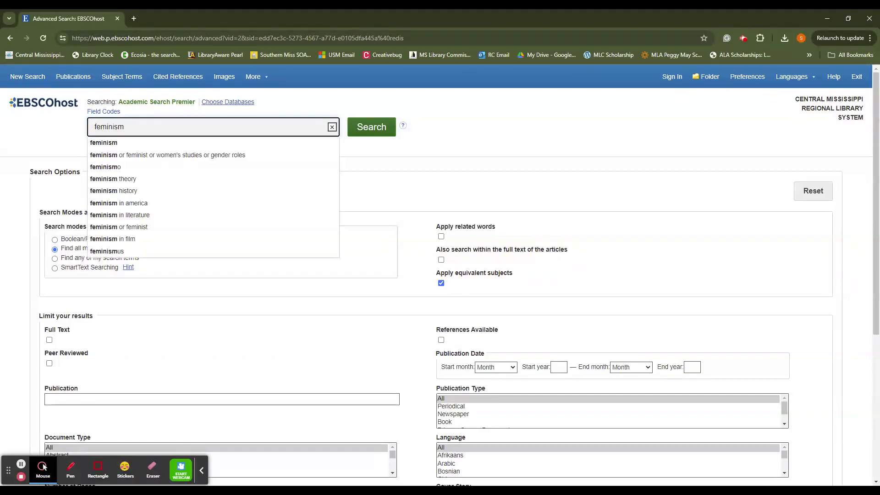
{"action": "type", "text": "mary "}
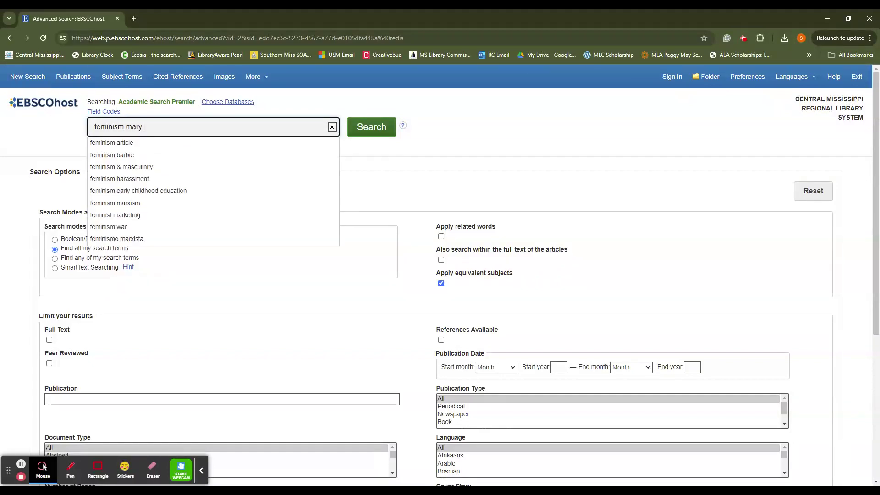
{"action": "type", "text": "wol"}
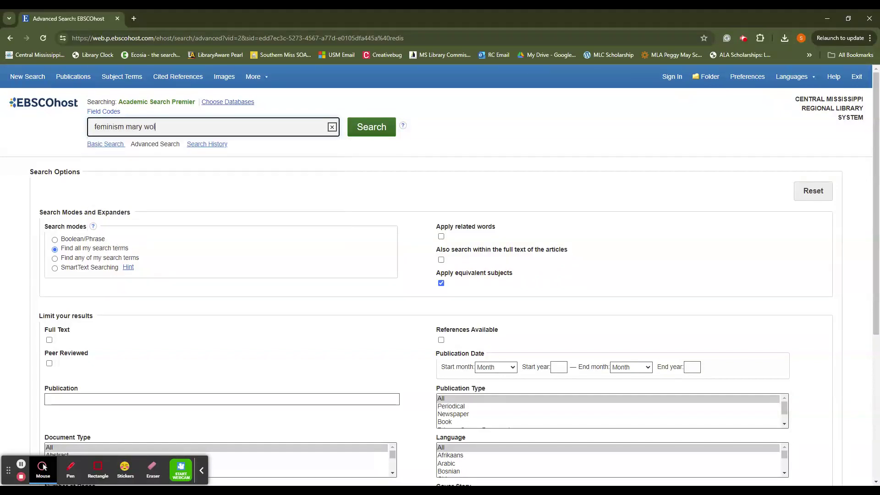
{"action": "type", "text": "lstonecraft"}
{"action": "left_click", "coordinate": [55, 240]}
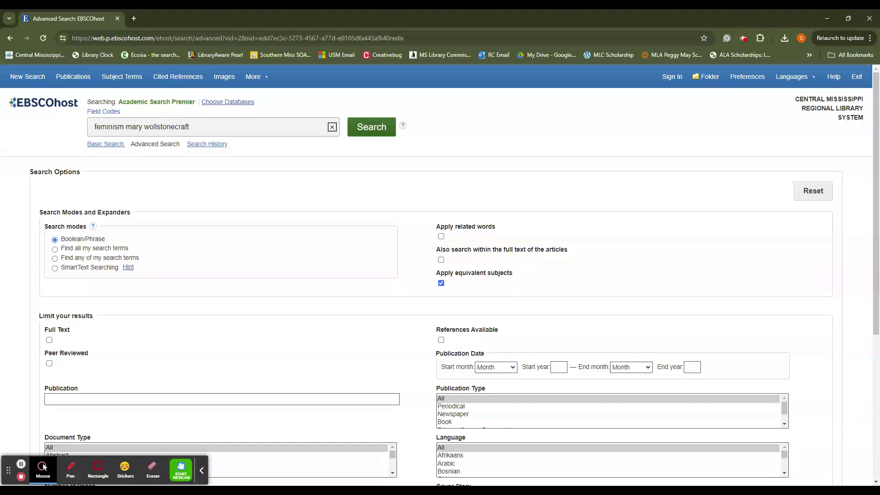
{"action": "left_click", "coordinate": [374, 130]}
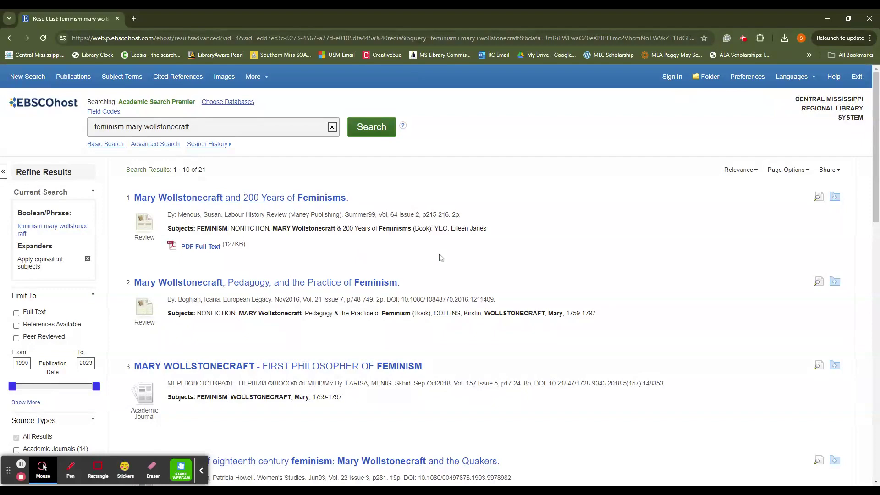
- Go to page 2 of the search results and open the article "The 'Fanny Price Wars': Jane Austen's Enlightenment Feminist and Mary Wollstonecraft"
{"action": "scroll", "coordinate": [453, 253], "scroll_direction": "down", "scroll_amount": 2}
{"action": "scroll", "coordinate": [455, 254], "scroll_direction": "down", "scroll_amount": 3}
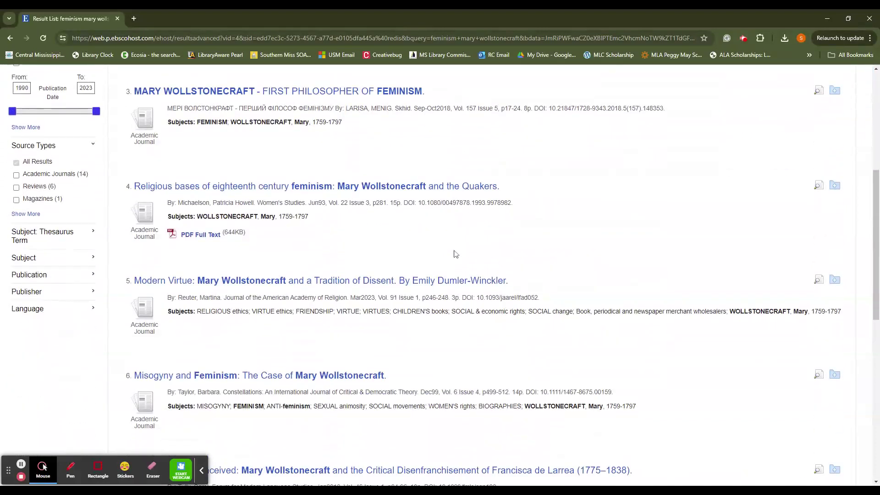
{"action": "scroll", "coordinate": [455, 253], "scroll_direction": "down", "scroll_amount": 4}
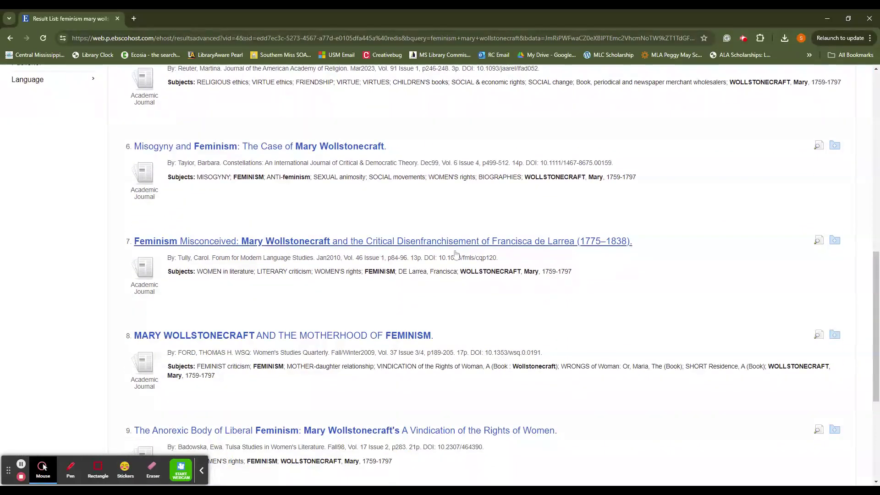
{"action": "scroll", "coordinate": [455, 254], "scroll_direction": "down", "scroll_amount": 2}
{"action": "scroll", "coordinate": [455, 253], "scroll_direction": "down", "scroll_amount": 3}
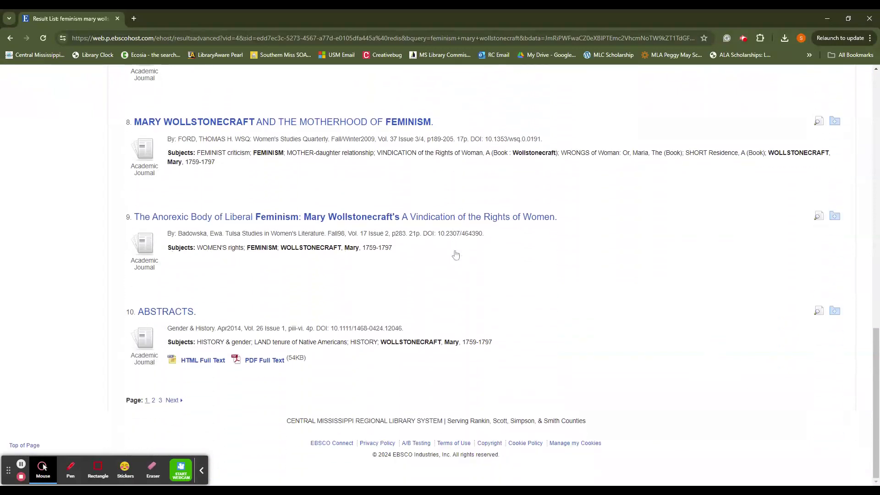
{"action": "left_click", "coordinate": [153, 401]}
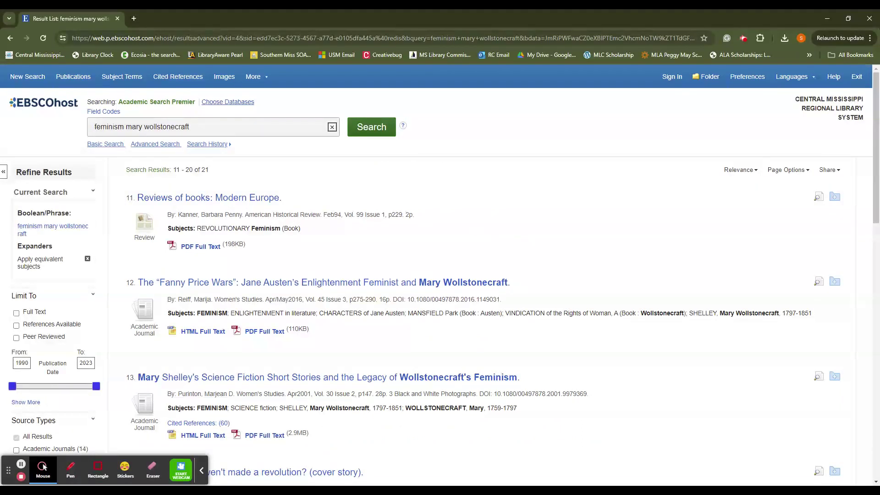
{"action": "left_click", "coordinate": [433, 283]}
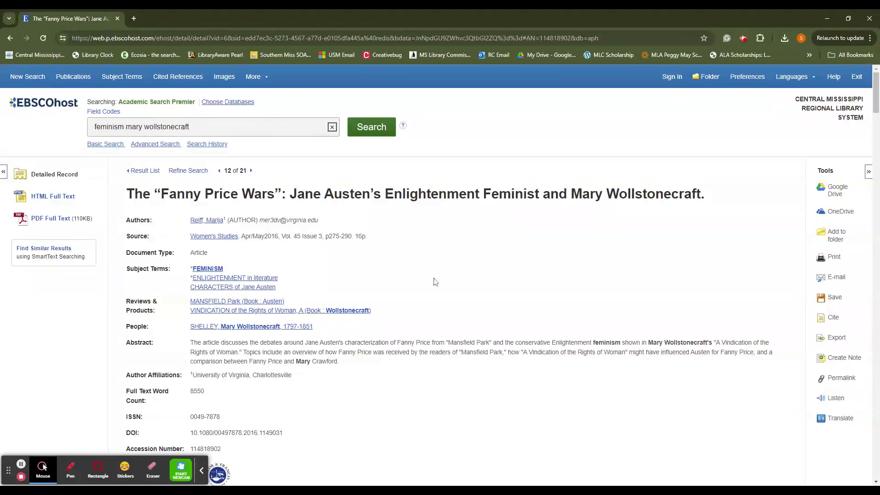
- Check the article's record details and the translation language choices above its full text
{"action": "scroll", "coordinate": [435, 282], "scroll_direction": "down", "scroll_amount": 2}
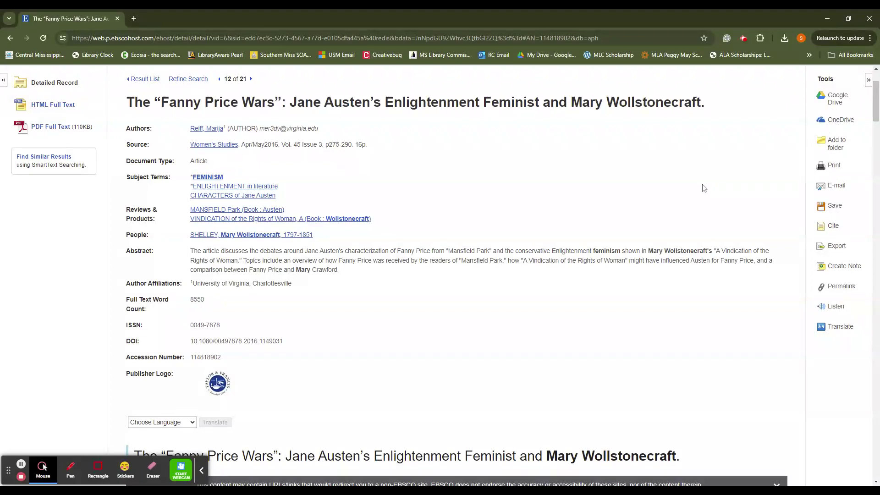
{"action": "scroll", "coordinate": [704, 188], "scroll_direction": "down", "scroll_amount": 5}
{"action": "left_click", "coordinate": [192, 147]}
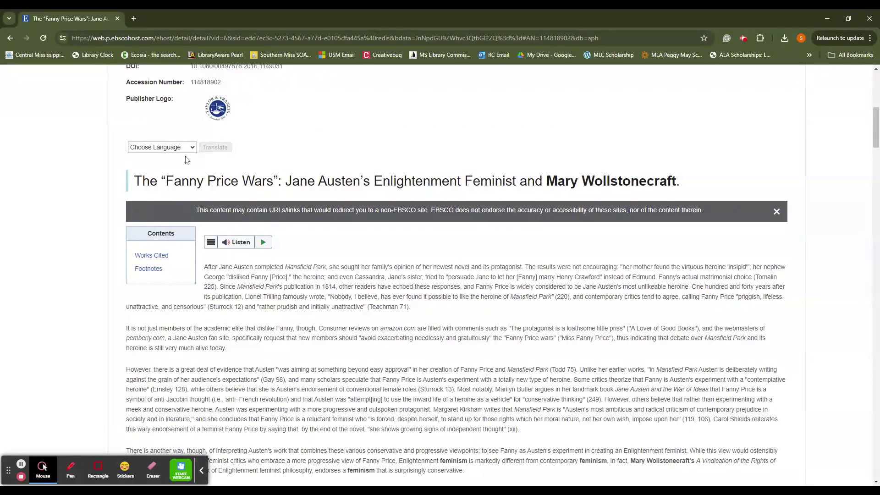
{"action": "left_click", "coordinate": [292, 142]}
{"action": "scroll", "coordinate": [258, 226], "scroll_direction": "down", "scroll_amount": 1}
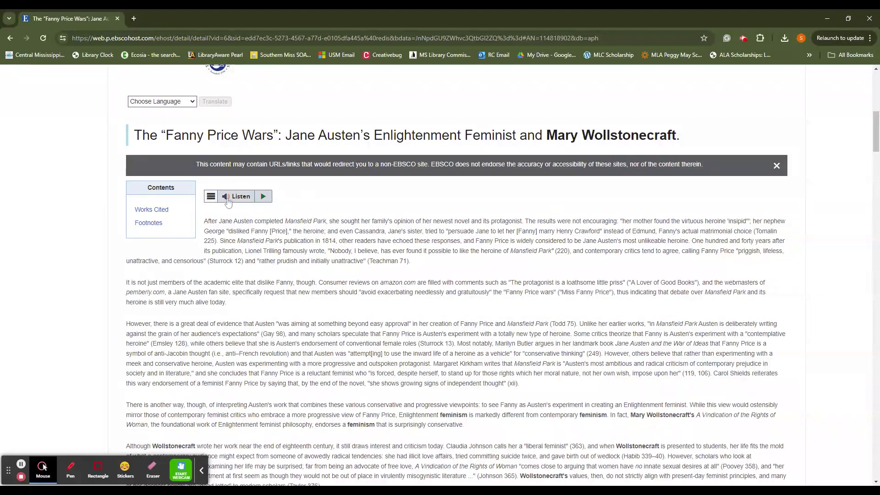
- Play the article's read-aloud audio, pause it, and check the volume and reading speed controls
{"action": "left_click", "coordinate": [265, 197]}
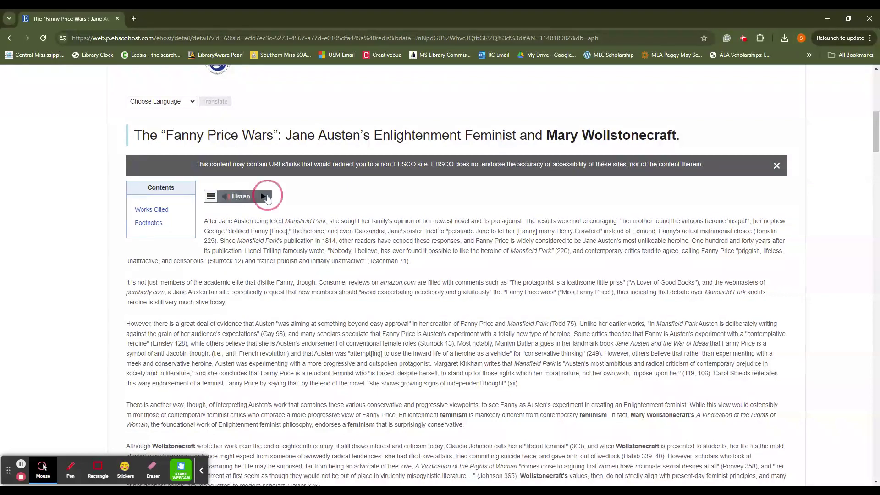
{"action": "left_click", "coordinate": [211, 196]}
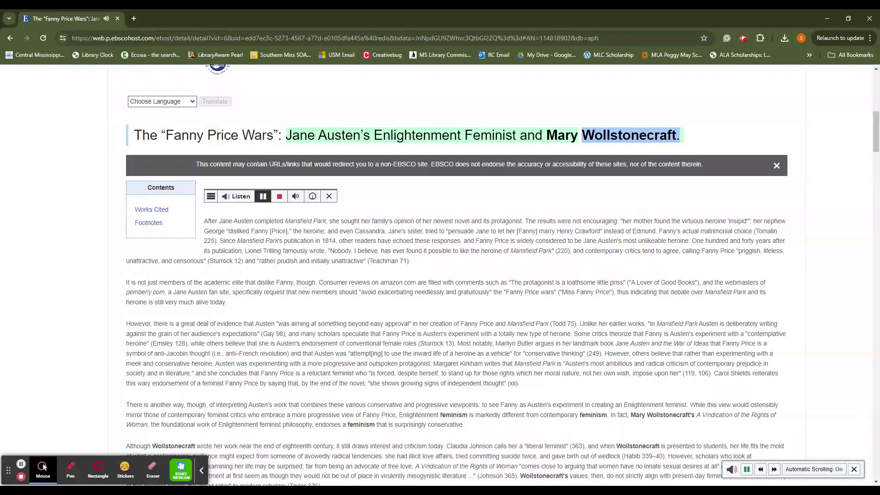
{"action": "left_click", "coordinate": [262, 196]}
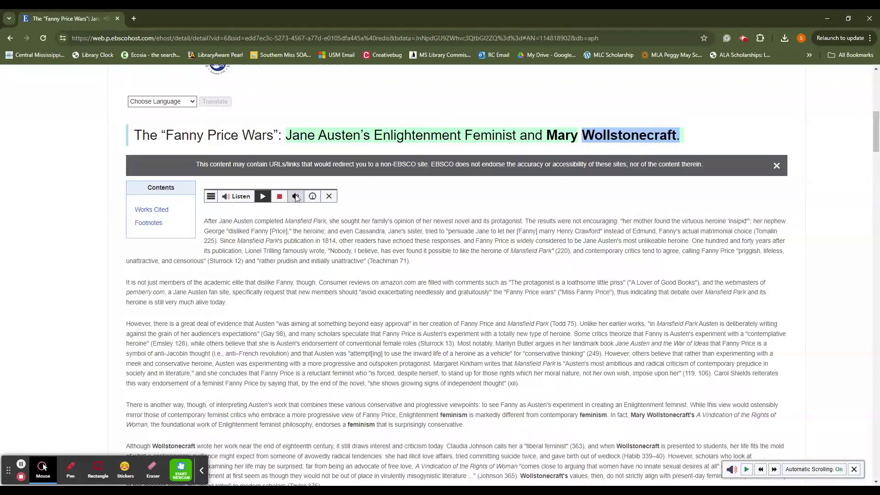
{"action": "left_click", "coordinate": [296, 197]}
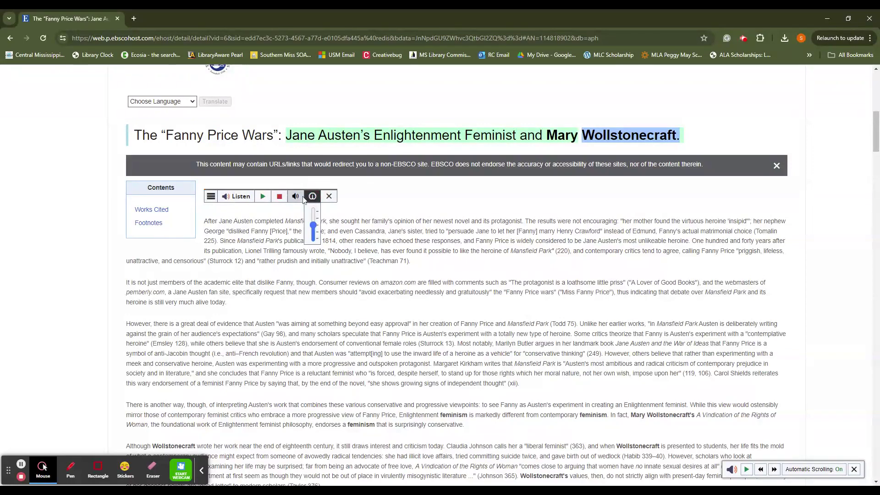
- Check the read-aloud player's options, including the available reading voices, and close them
{"action": "left_click", "coordinate": [211, 196]}
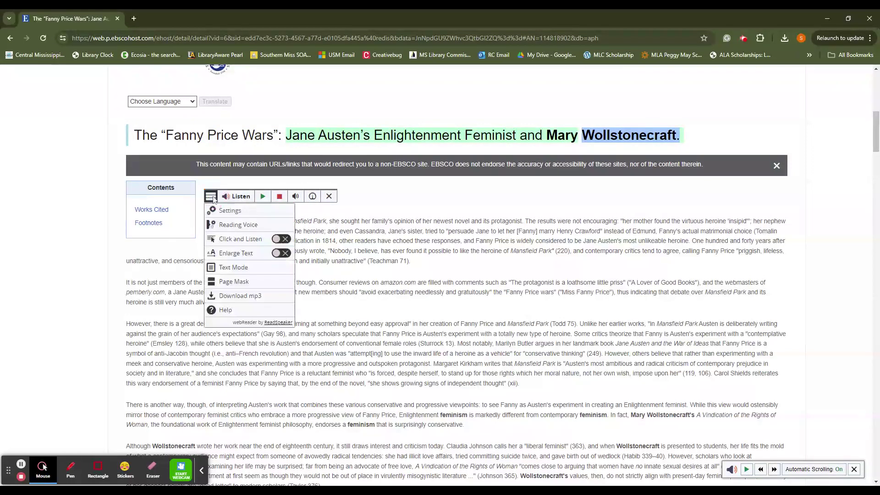
{"action": "left_click", "coordinate": [219, 225]}
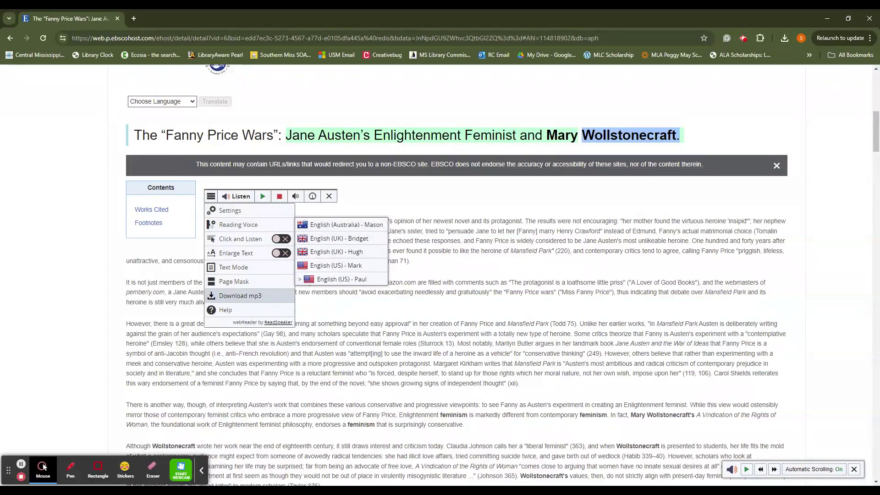
{"action": "left_click", "coordinate": [123, 266]}
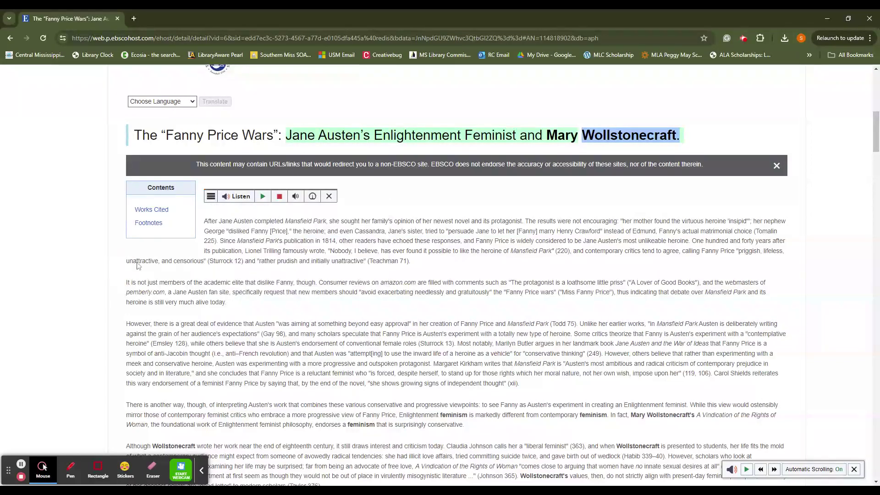
- Look through the article's full text down to its footnotes and return toward the beginning
{"action": "scroll", "coordinate": [247, 274], "scroll_direction": "down", "scroll_amount": 19}
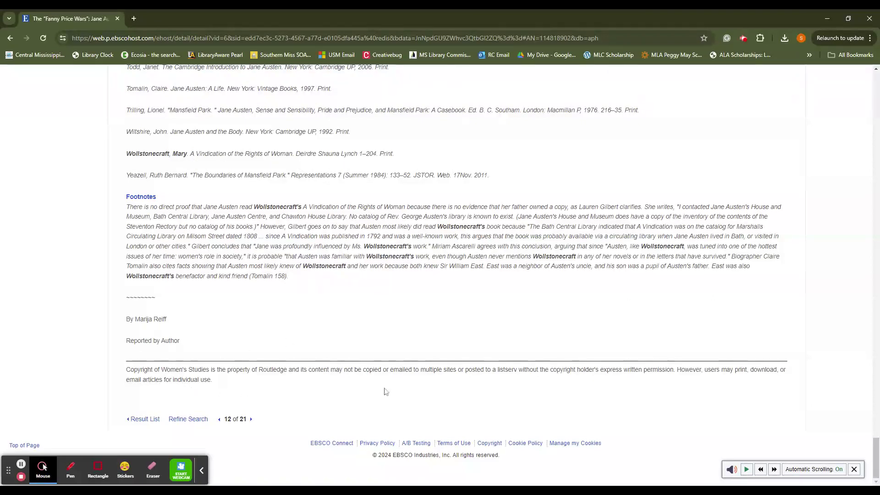
{"action": "scroll", "coordinate": [412, 393], "scroll_direction": "up", "scroll_amount": 15}
{"action": "scroll", "coordinate": [413, 393], "scroll_direction": "up", "scroll_amount": 10}
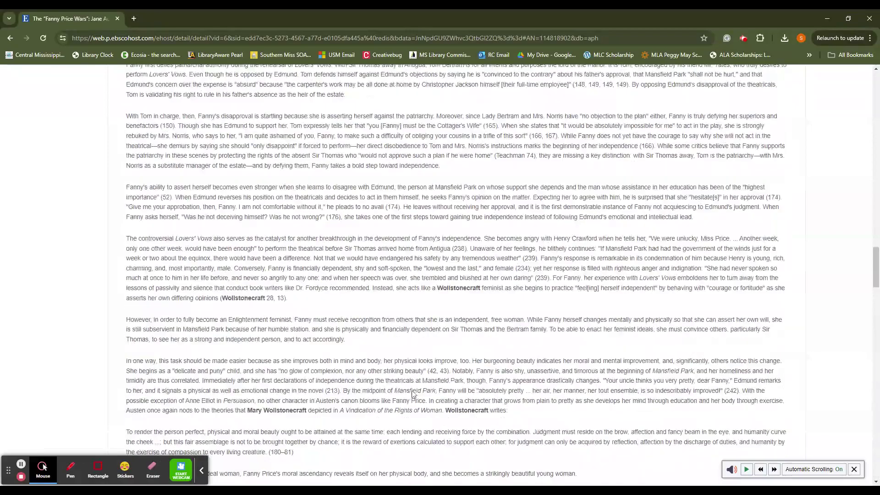
- Return from the article to the result list and run a new search for "feminism eudora welty"
{"action": "scroll", "coordinate": [412, 393], "scroll_direction": "up", "scroll_amount": 20}
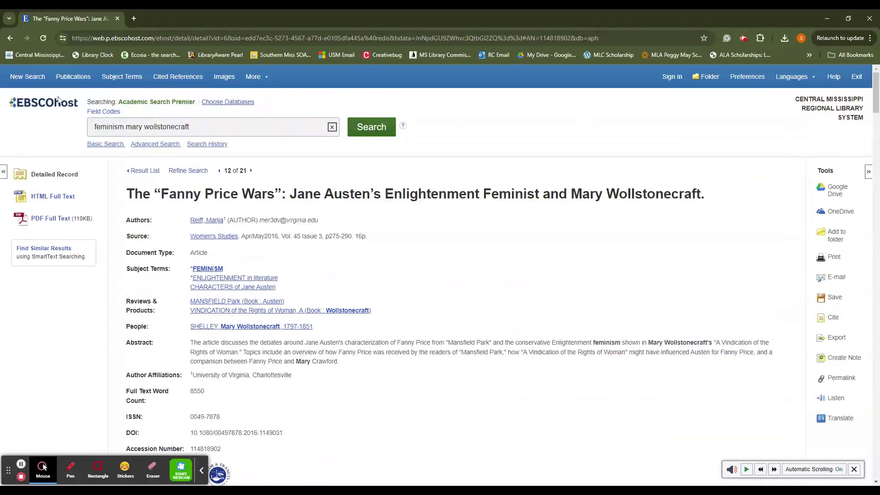
{"action": "left_click", "coordinate": [12, 40]}
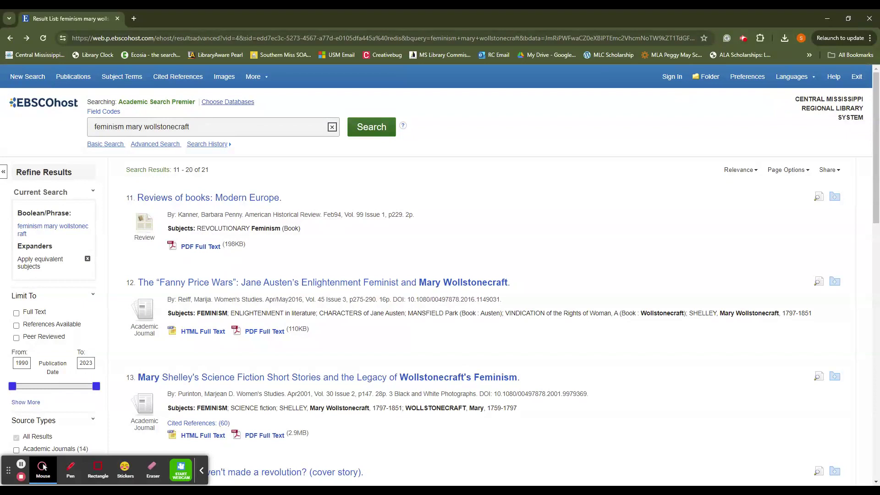
{"action": "left_click", "coordinate": [190, 127]}
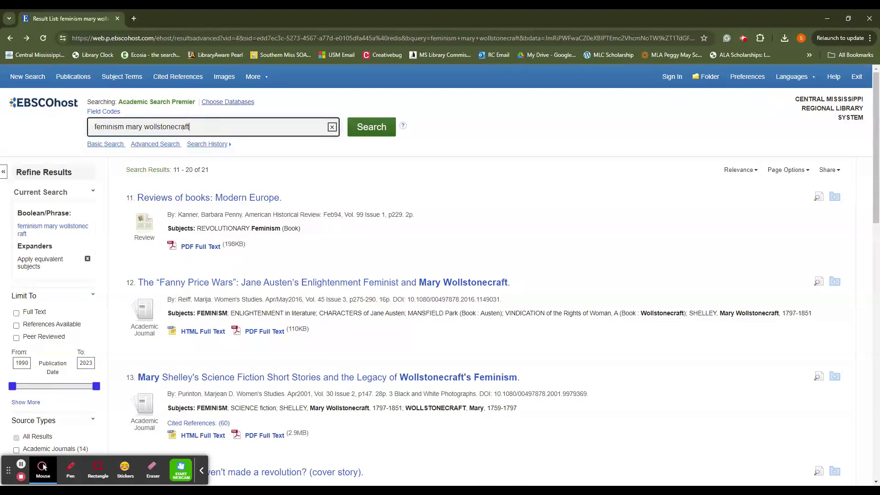
{"action": "key", "text": "BackSpace"}
{"action": "key", "text": "BackSpace"}
{"action": "key", "text": "BackSpace"}
{"action": "key", "text": "BackSpace"}
{"action": "key", "text": "BackSpace"}
{"action": "key", "text": "BackSpace"}
{"action": "key", "text": "BackSpace"}
{"action": "key", "text": "BackSpace"}
{"action": "key", "text": "BackSpace"}
{"action": "key", "text": "BackSpace"}
{"action": "key", "text": "BackSpace"}
{"action": "key", "text": "BackSpace"}
{"action": "key", "text": "BackSpace"}
{"action": "key", "text": "BackSpace"}
{"action": "key", "text": "BackSpace"}
{"action": "key", "text": "BackSpace"}
{"action": "key", "text": "BackSpace"}
{"action": "key", "text": "BackSpace"}
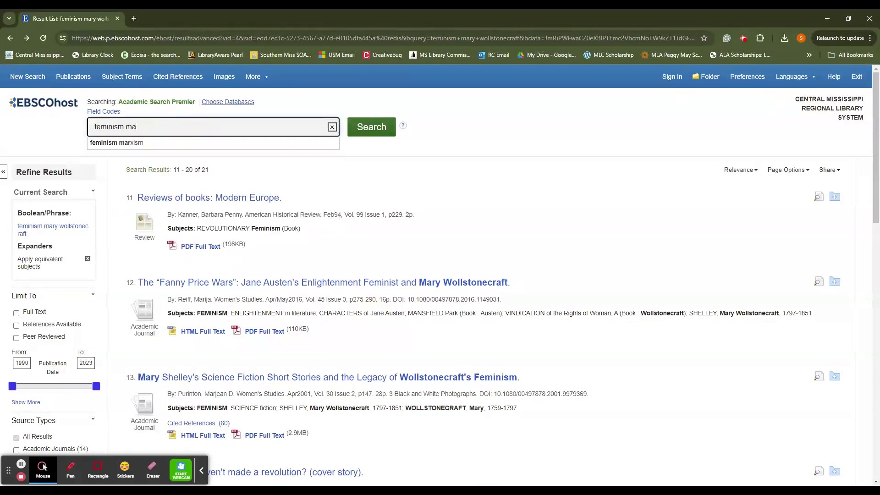
{"action": "type", "text": "eudora welty"}
{"action": "key", "text": "Return"}
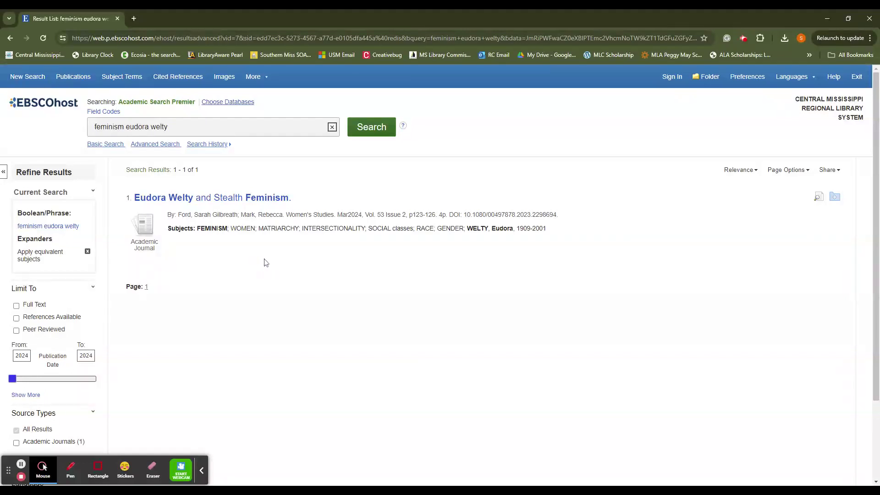
- Open the article "Eudora Welty and Stealth Feminism" and check its detailed record for abstract, publication details and full-text availability
{"action": "left_click", "coordinate": [220, 198]}
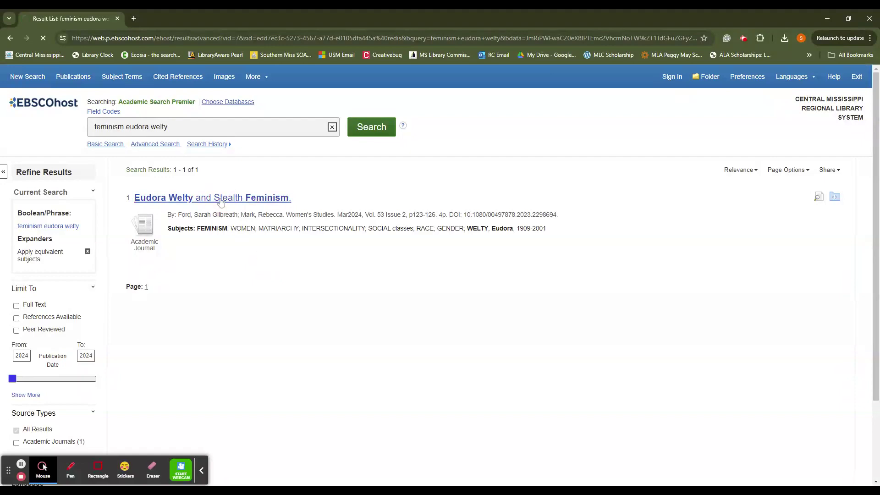
{"action": "scroll", "coordinate": [514, 245], "scroll_direction": "down", "scroll_amount": 3}
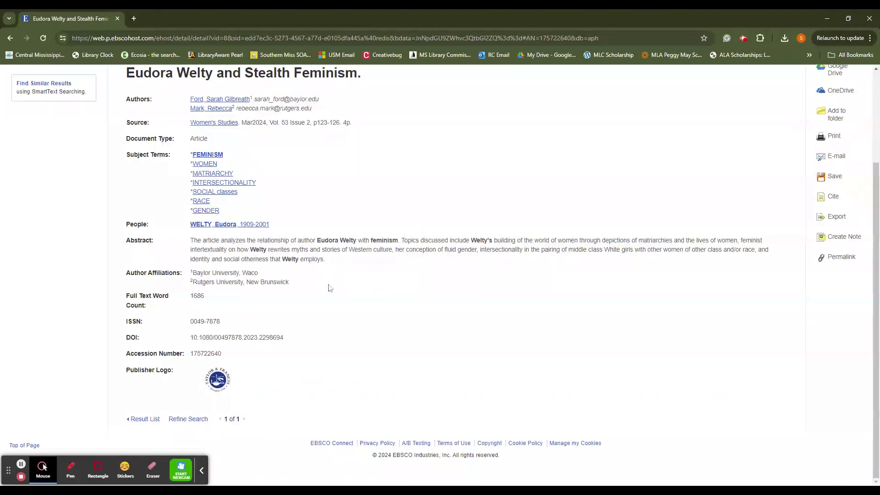
{"action": "scroll", "coordinate": [343, 311], "scroll_direction": "up", "scroll_amount": 3}
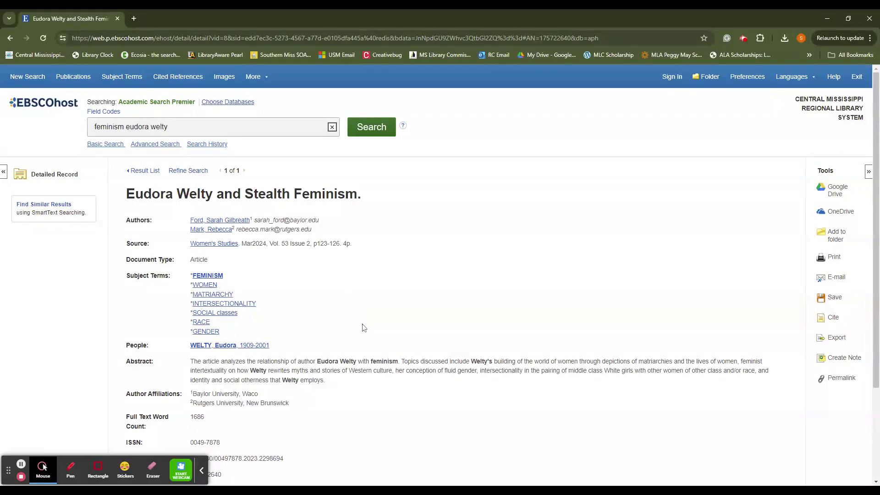
{"action": "scroll", "coordinate": [364, 328], "scroll_direction": "down", "scroll_amount": 3}
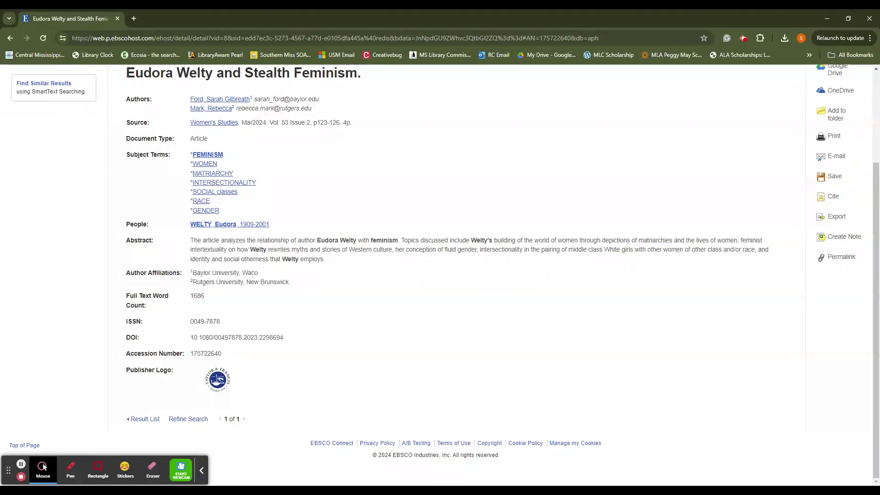
{"action": "scroll", "coordinate": [374, 372], "scroll_direction": "up", "scroll_amount": 3}
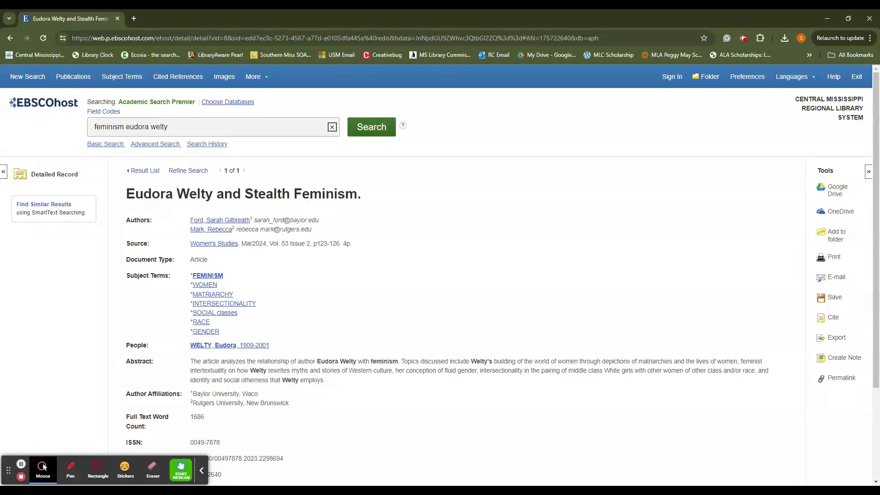
{"action": "scroll", "coordinate": [366, 298], "scroll_direction": "down", "scroll_amount": 1}
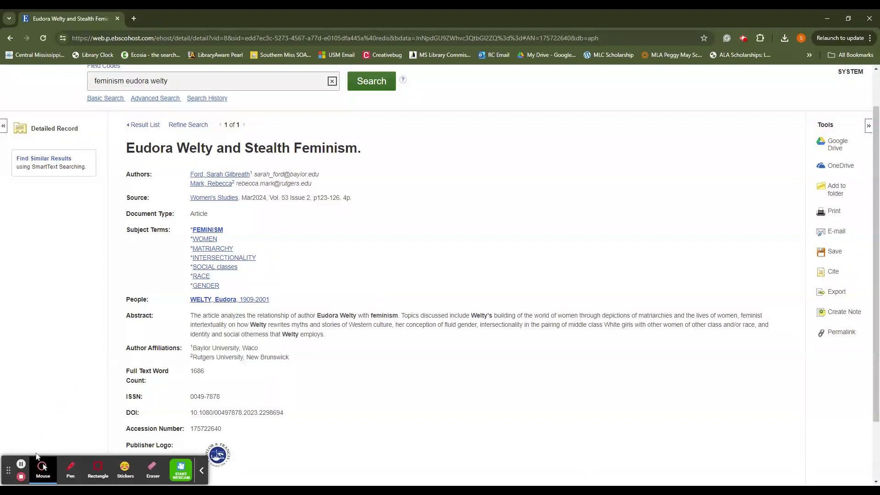